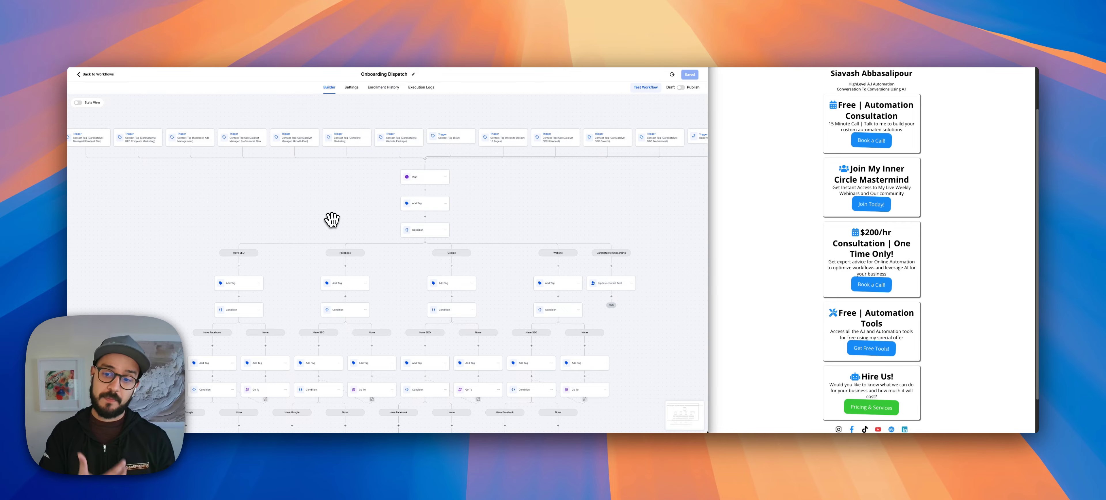
Examine the service branches of the Onboarding Dispatch workflow and the tag, condition and go-to steps beneath them.
{"action": "right_click", "coordinate": [335, 200]}
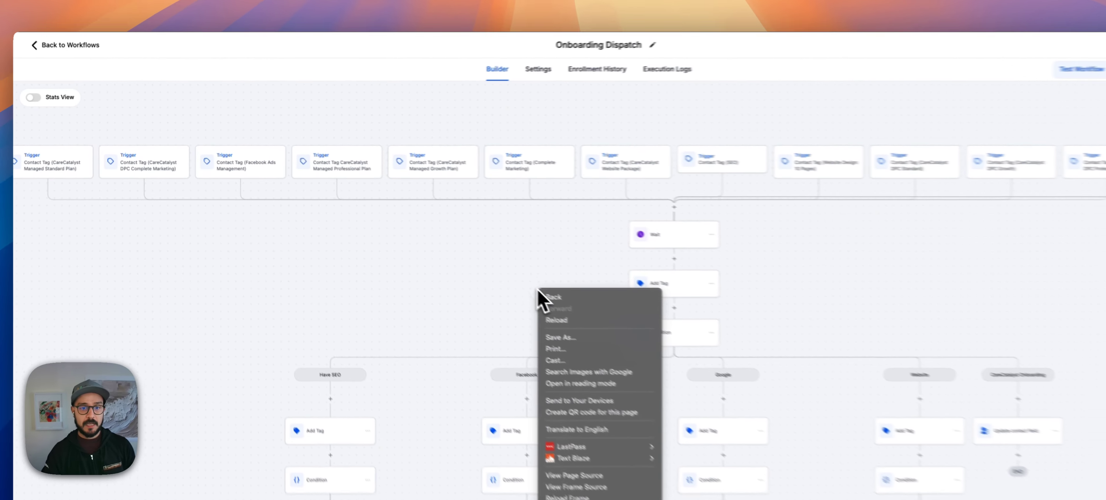
{"action": "left_click", "coordinate": [340, 184]}
{"action": "left_click_drag", "start_coordinate": [327, 202], "coordinate": [310, 119]}
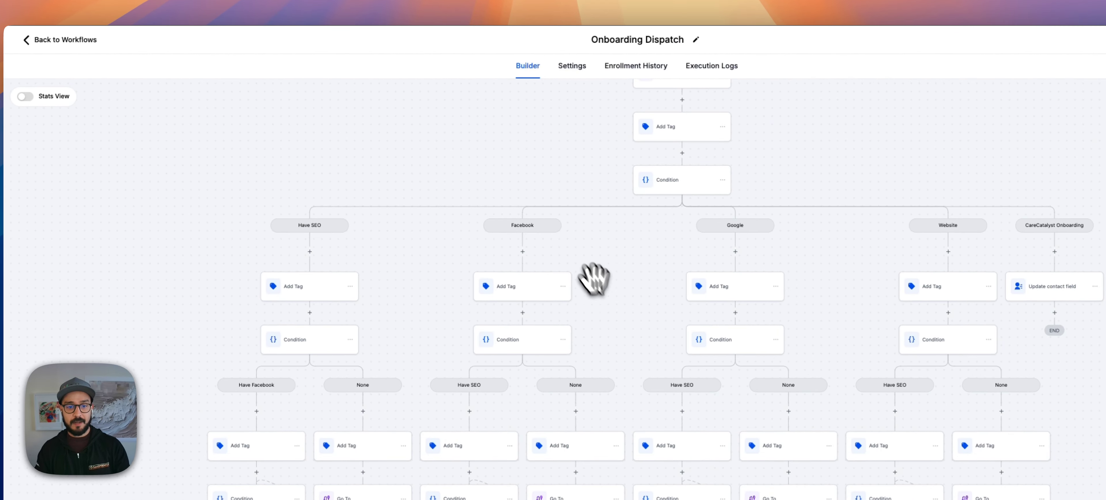
{"action": "left_click_drag", "start_coordinate": [592, 277], "coordinate": [600, 191]}
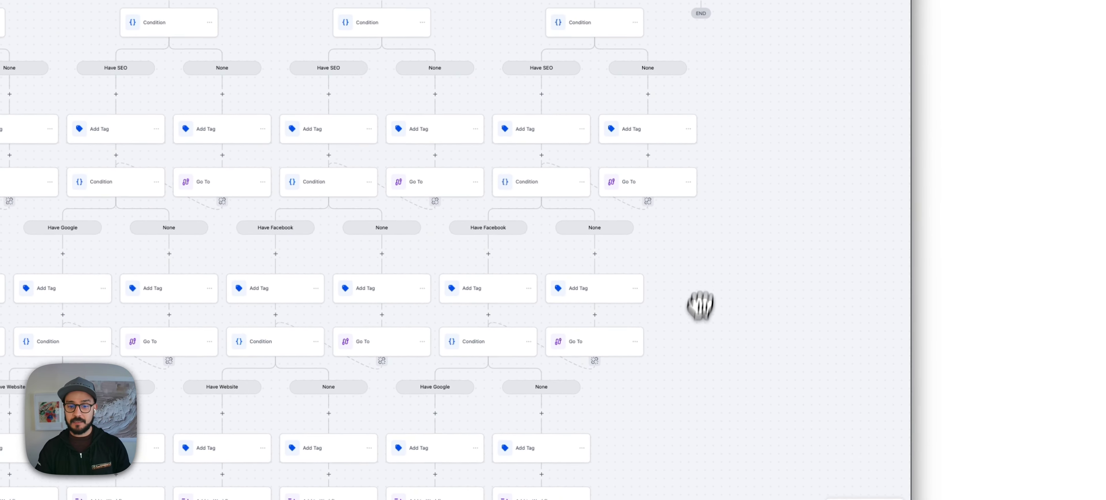
{"action": "left_click_drag", "start_coordinate": [700, 305], "coordinate": [689, 374]}
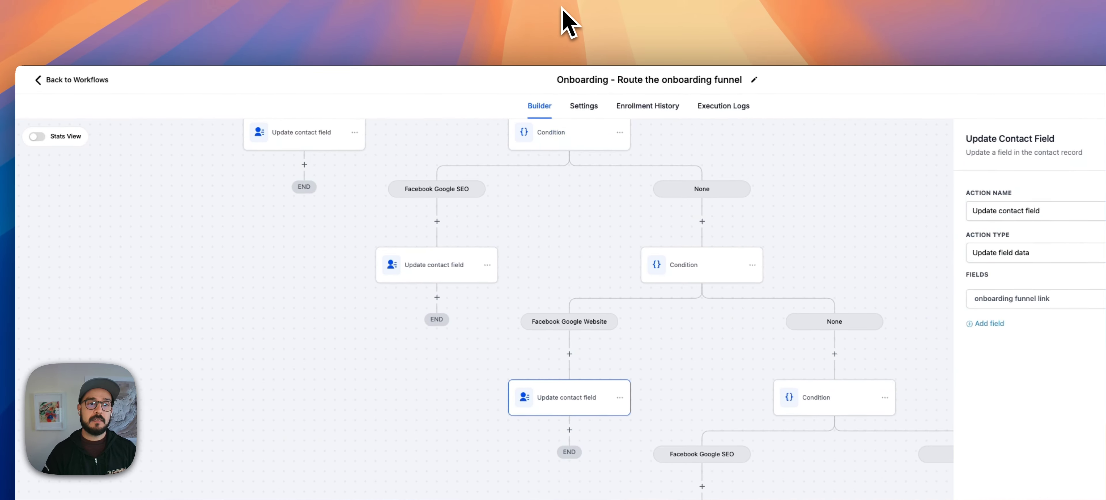
Close the contact field action's settings and inspect the tag rule of the first Condition in the funnel routing workflow.
{"action": "left_click_drag", "start_coordinate": [592, 210], "coordinate": [746, 498]}
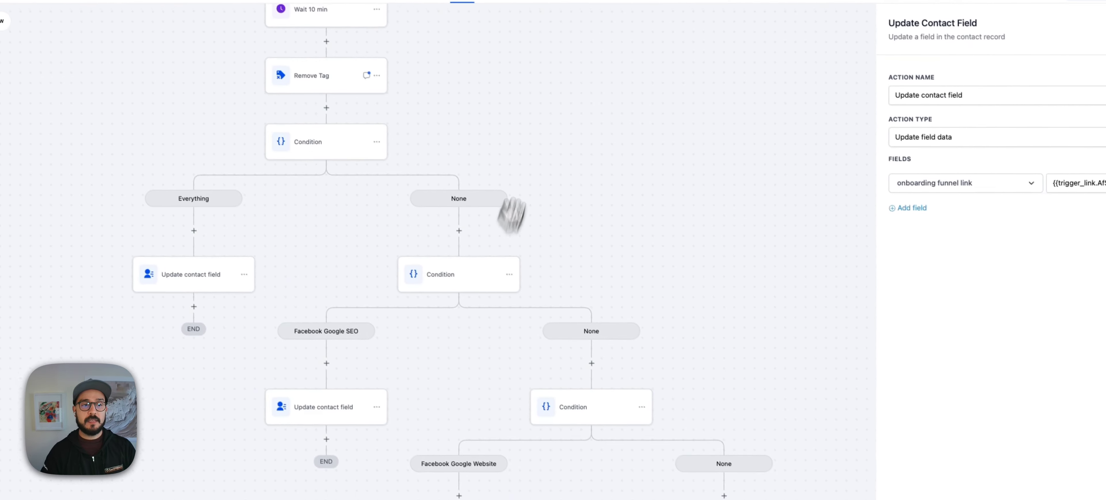
{"action": "left_click_drag", "start_coordinate": [592, 346], "coordinate": [583, 307]}
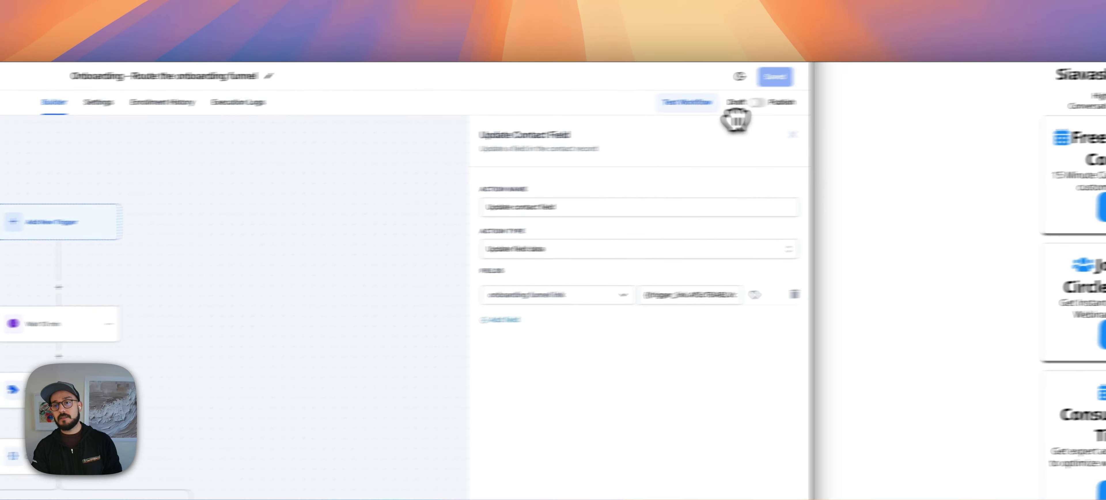
{"action": "left_click", "coordinate": [707, 139]}
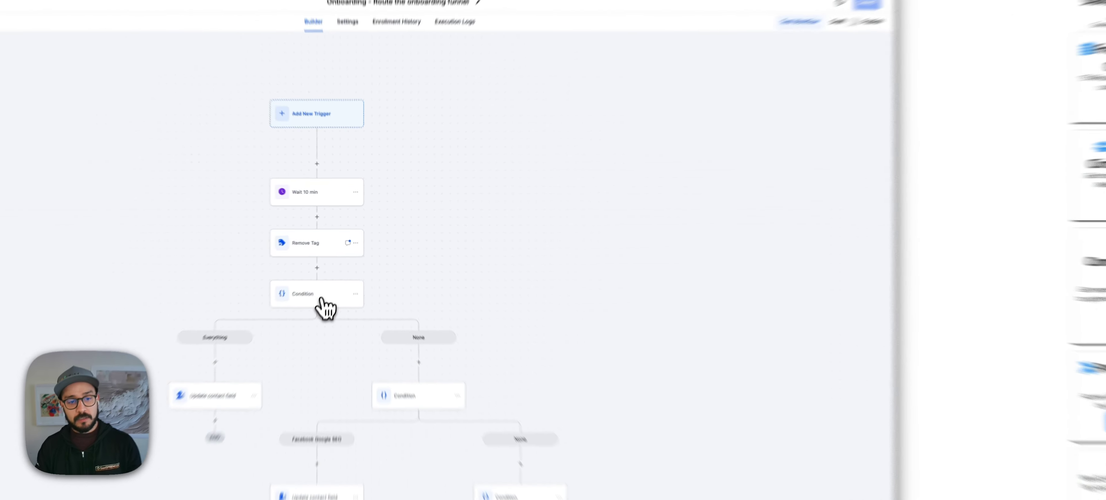
{"action": "left_click", "coordinate": [332, 268]}
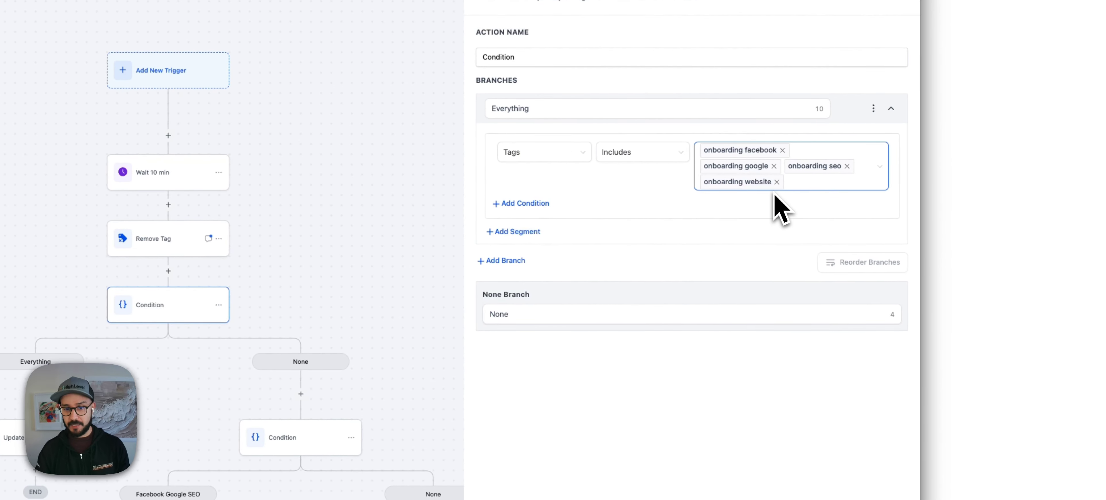
Inspect the onboarding funnel link set by the contact field updates in the Everything and Facebook Google SEO branches.
{"action": "left_click", "coordinate": [18, 437]}
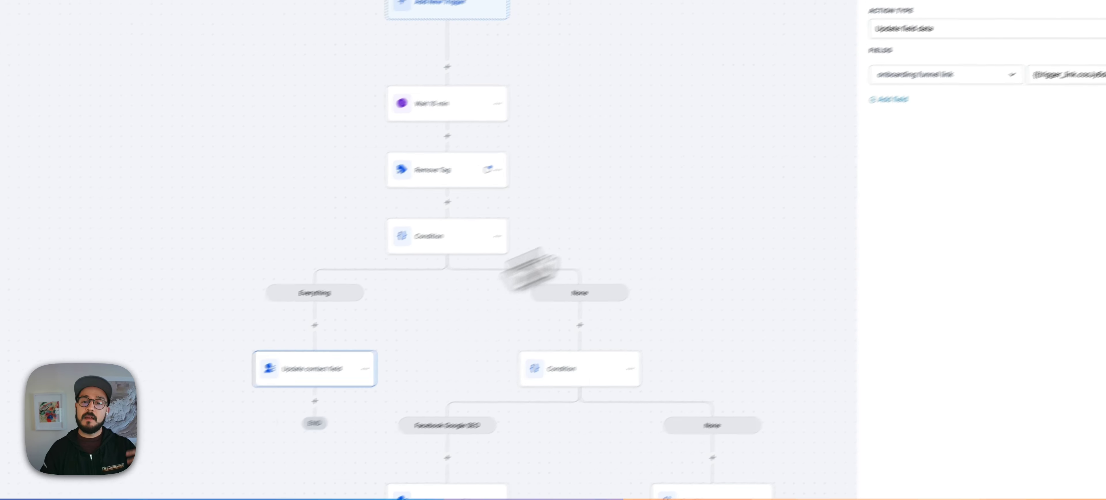
{"action": "left_click_drag", "start_coordinate": [508, 301], "coordinate": [491, 178]}
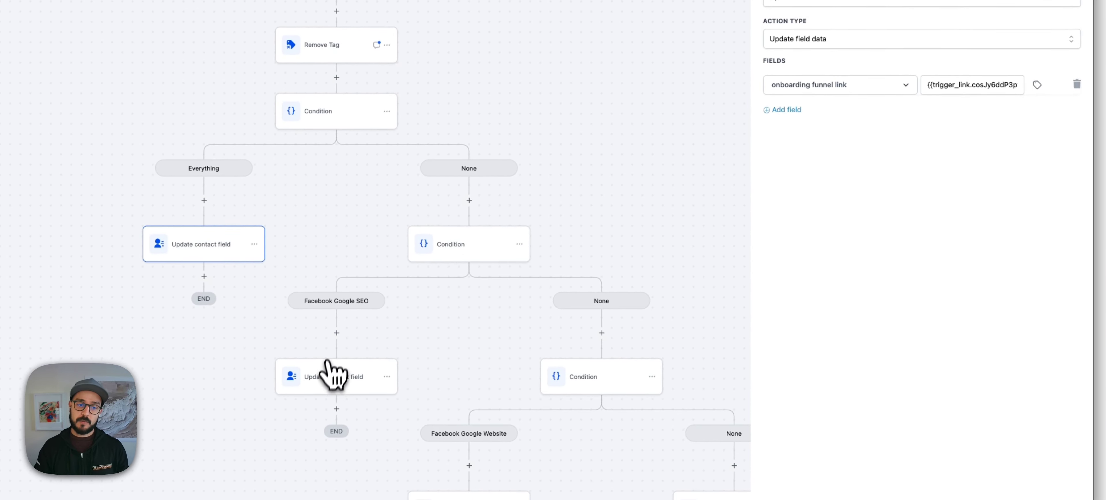
{"action": "left_click", "coordinate": [325, 387]}
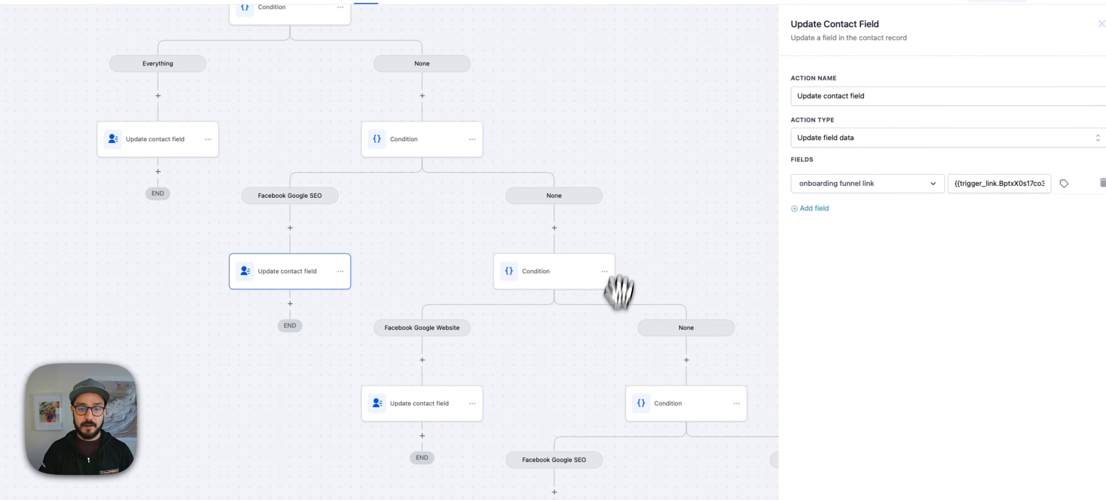
Look through the remaining service-combination branches of the onboarding funnel routing workflow and return to its upper conditions.
{"action": "left_click_drag", "start_coordinate": [456, 238], "coordinate": [356, 159]}
{"action": "left_click_drag", "start_coordinate": [476, 267], "coordinate": [331, 163]}
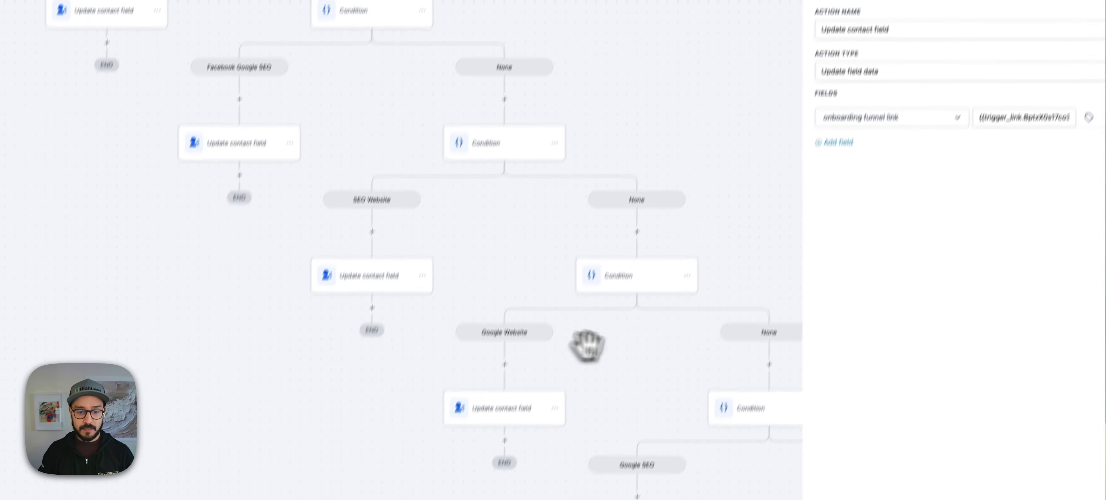
{"action": "left_click_drag", "start_coordinate": [585, 344], "coordinate": [686, 400]}
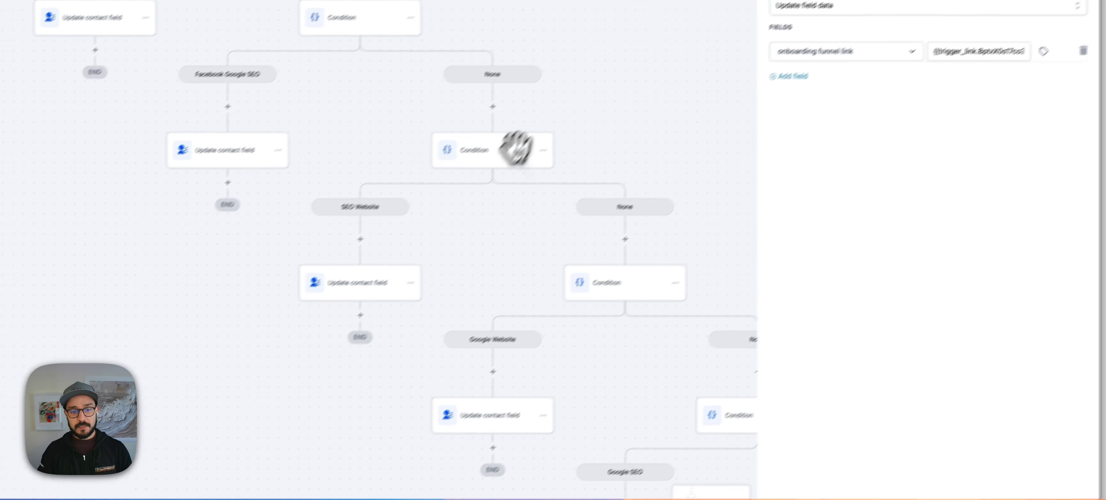
{"action": "left_click_drag", "start_coordinate": [515, 148], "coordinate": [694, 261]}
{"action": "left_click_drag", "start_coordinate": [590, 136], "coordinate": [684, 350]}
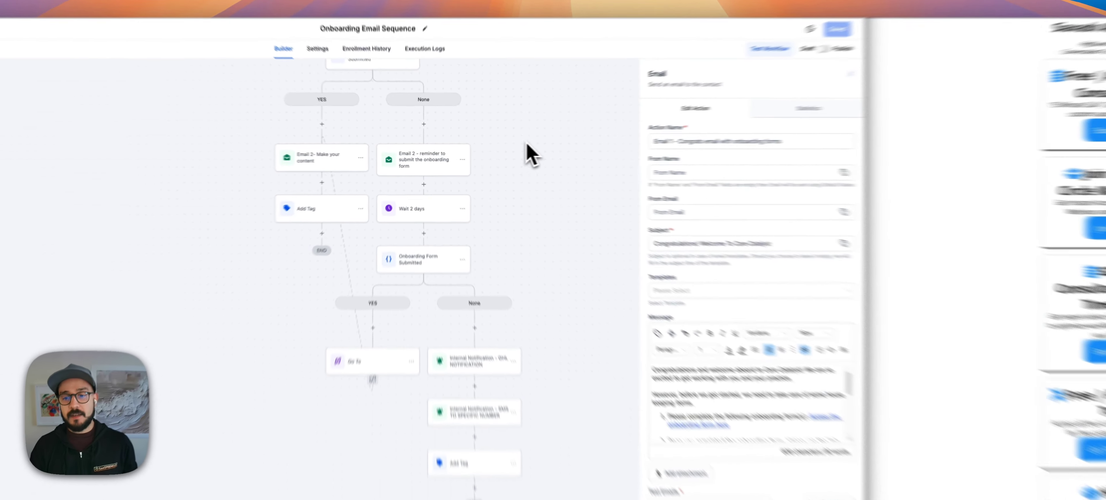
Check the URL embedded behind the onboarding form link in the Email 1 message, then close the link settings unchanged.
{"action": "left_click_drag", "start_coordinate": [479, 128], "coordinate": [482, 304]}
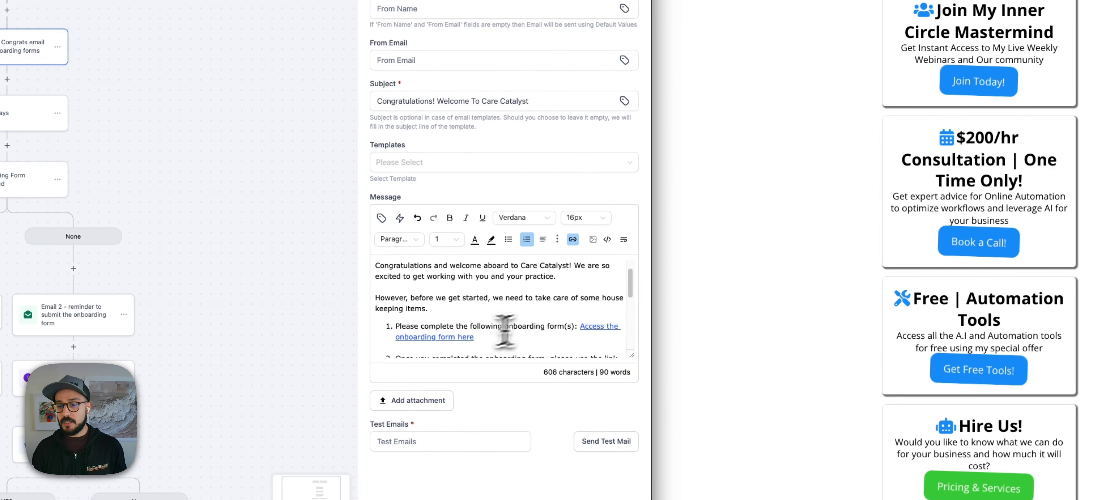
{"action": "left_click", "coordinate": [569, 241]}
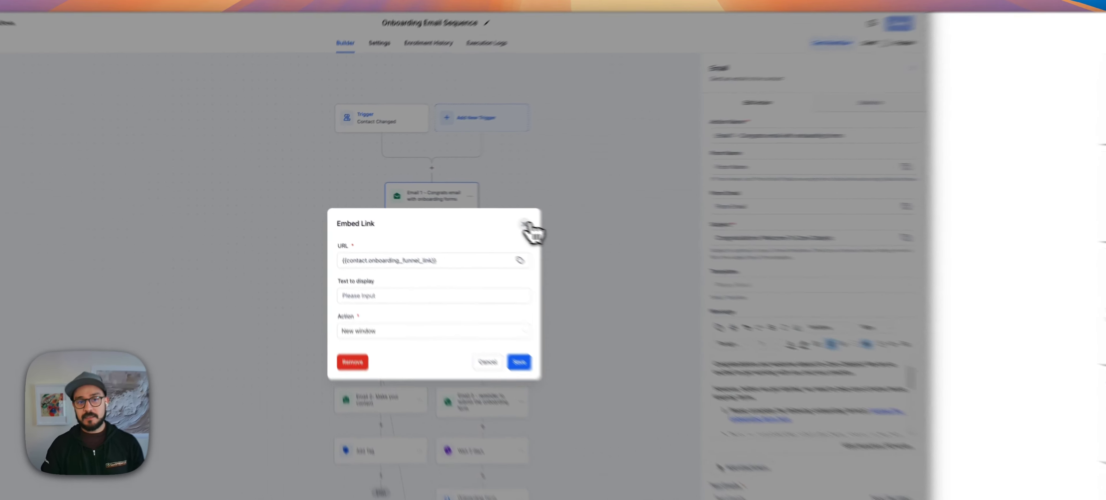
{"action": "left_click", "coordinate": [445, 205]}
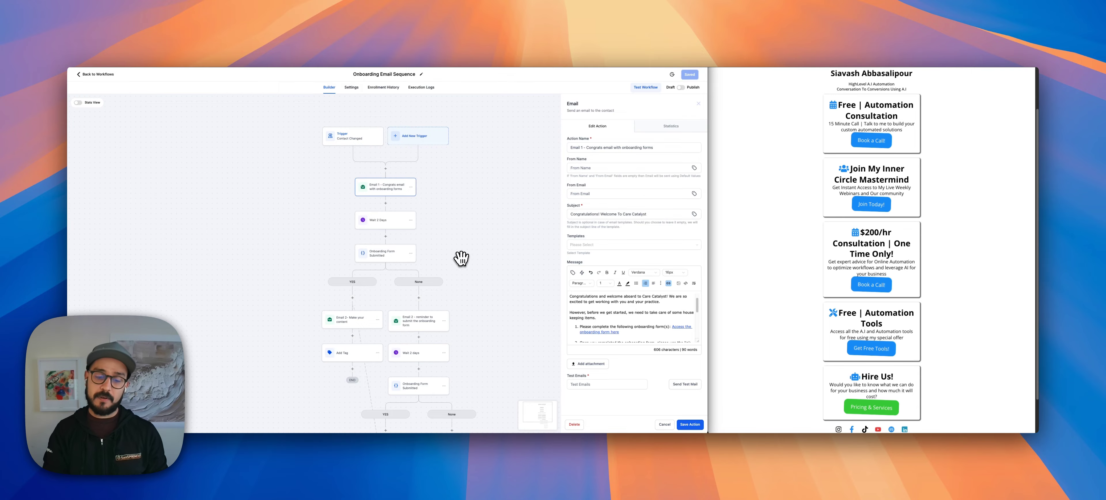
Examine the form-submitted condition, reminder emails, waits and notifications that follow Email 1 in the Onboarding Email Sequence.
{"action": "right_click", "coordinate": [481, 290]}
{"action": "key", "text": "Escape"}
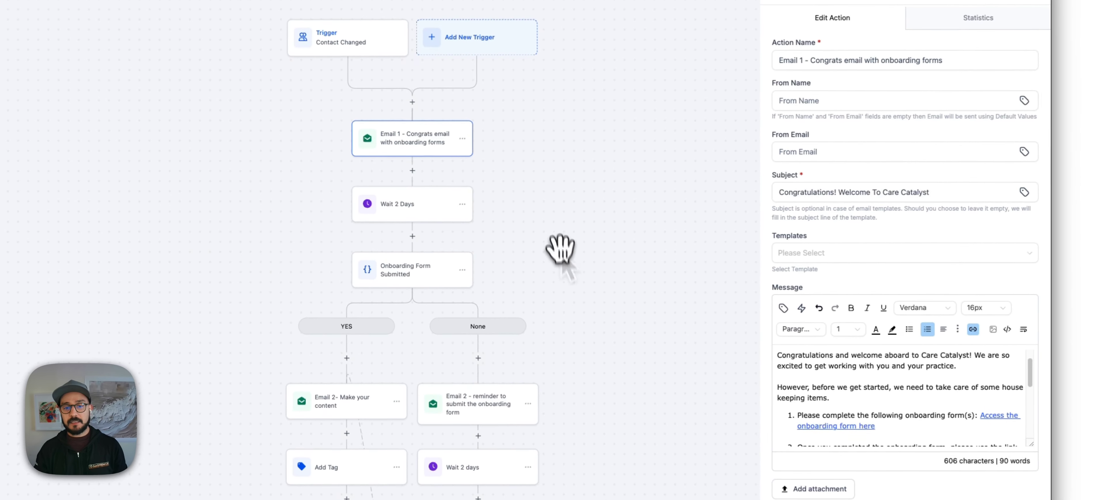
{"action": "scroll", "coordinate": [470, 243], "scroll_direction": "down", "scroll_amount": 5}
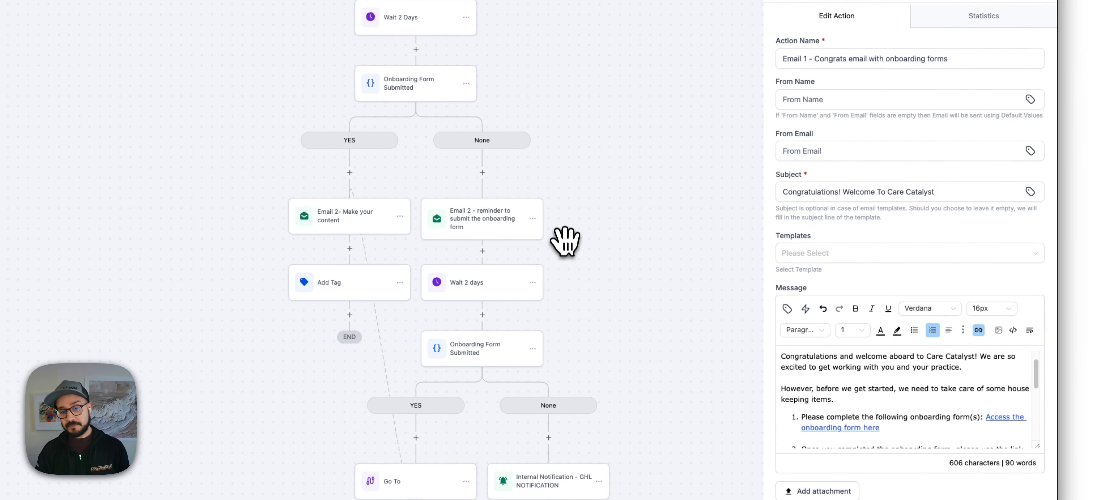
{"action": "scroll", "coordinate": [565, 240], "scroll_direction": "down", "scroll_amount": 5}
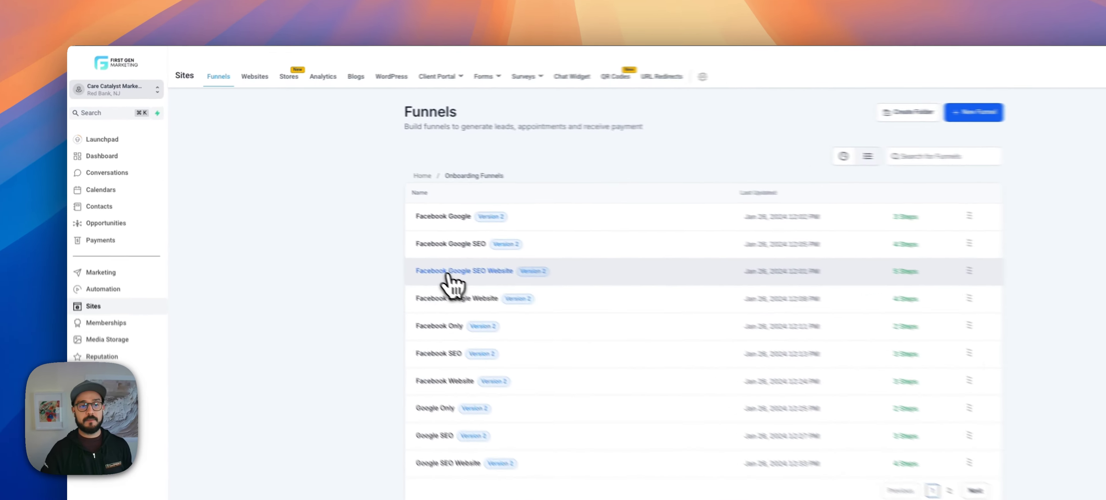
Open the Facebook Google SEO Website funnel, preview its Main page with the onboarding form, and close the preview.
{"action": "left_click", "coordinate": [275, 192]}
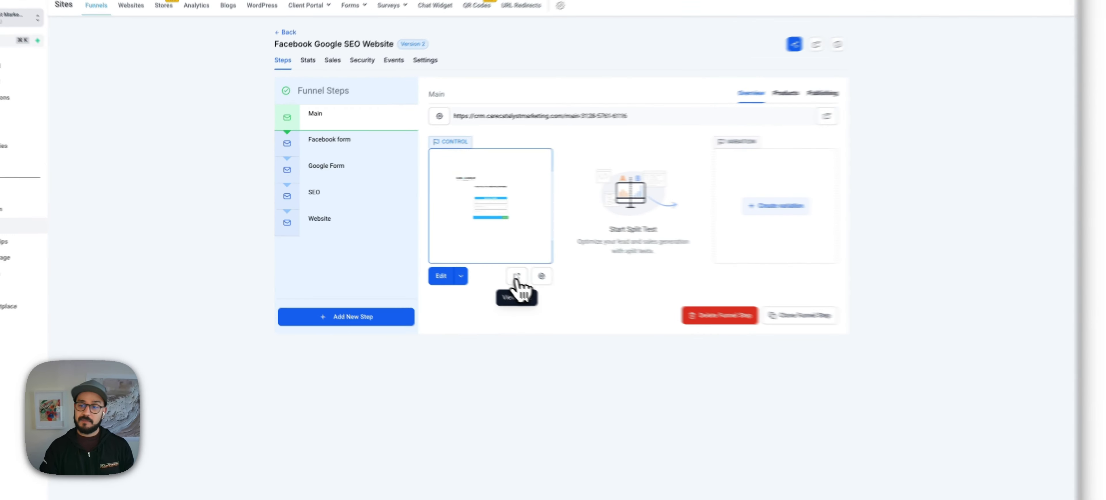
{"action": "left_click", "coordinate": [388, 237]}
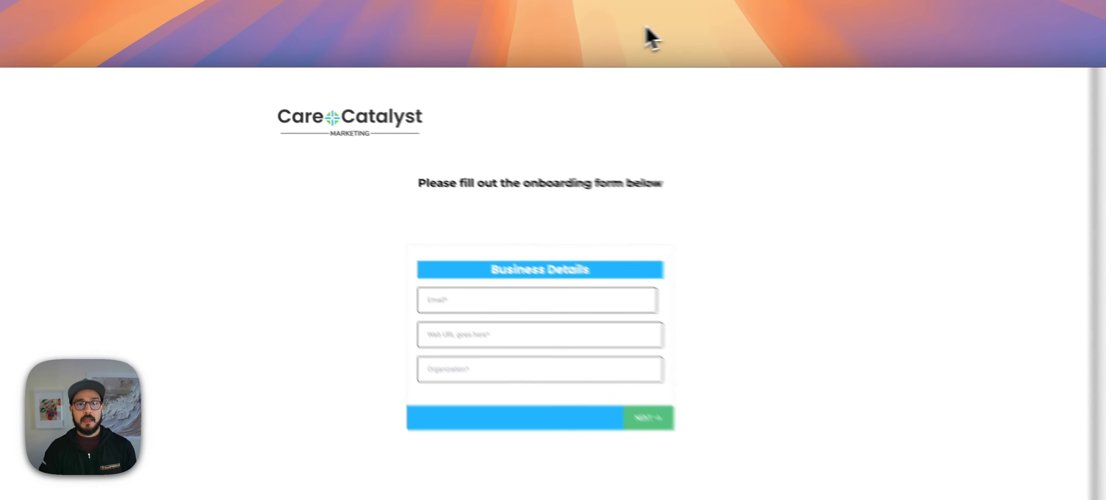
{"action": "key", "text": "super+w"}
View the Facebook form and Website steps of the funnel and return to the Onboarding Funnels list.
{"action": "left_click", "coordinate": [394, 256]}
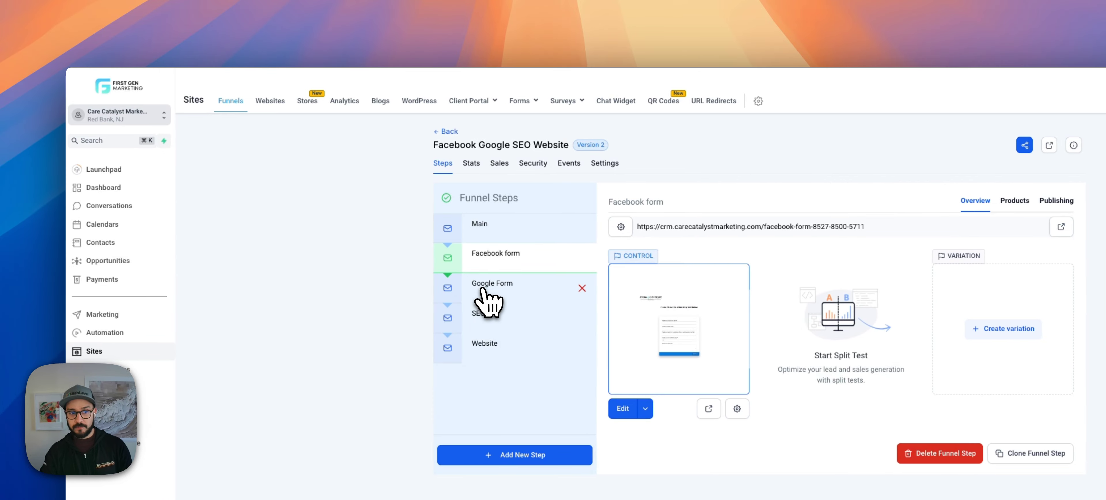
{"action": "left_click", "coordinate": [484, 353]}
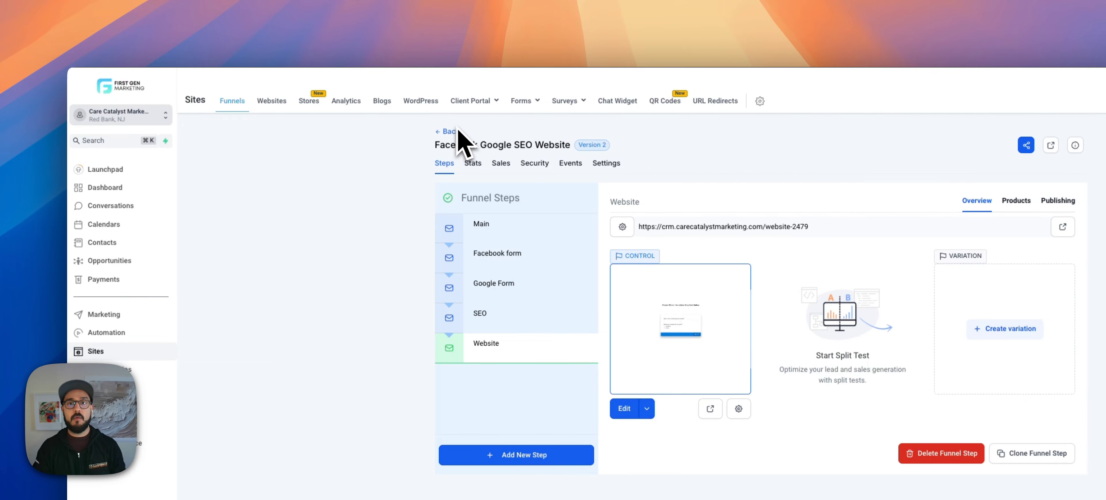
{"action": "left_click", "coordinate": [450, 131]}
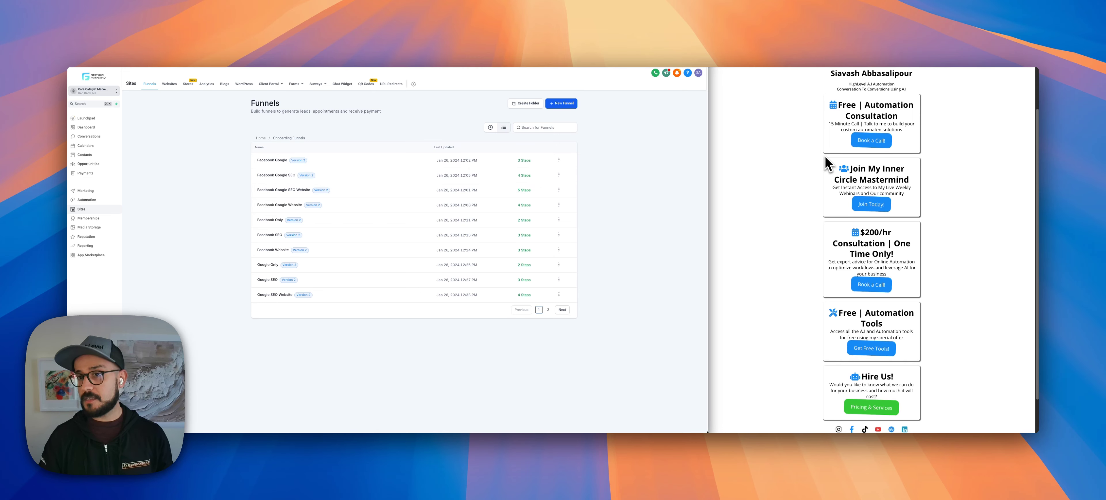
{"action": "scroll", "coordinate": [834, 181], "scroll_direction": "up", "scroll_amount": 2}
{"action": "scroll", "coordinate": [845, 227], "scroll_direction": "down", "scroll_amount": 3}
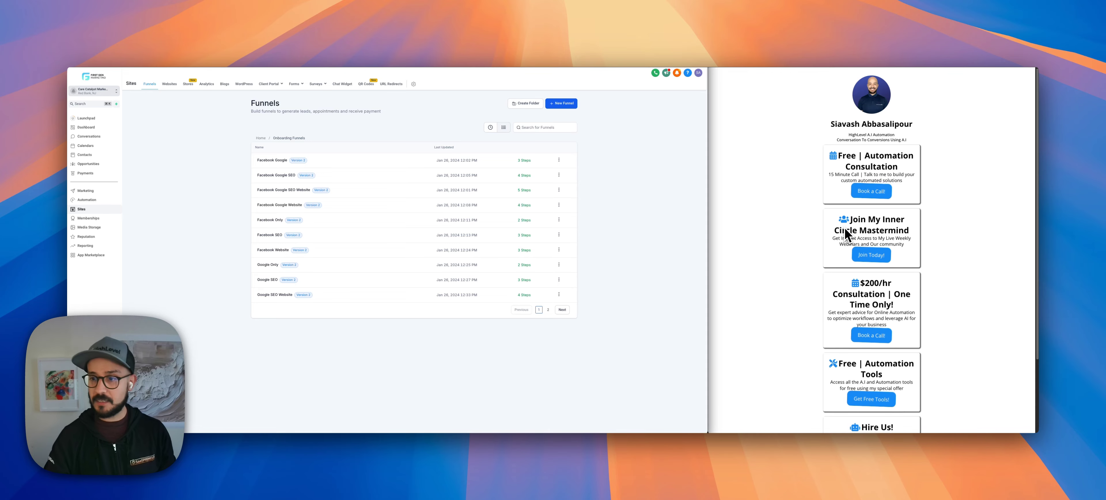
{"action": "scroll", "coordinate": [845, 228], "scroll_direction": "up", "scroll_amount": 2}
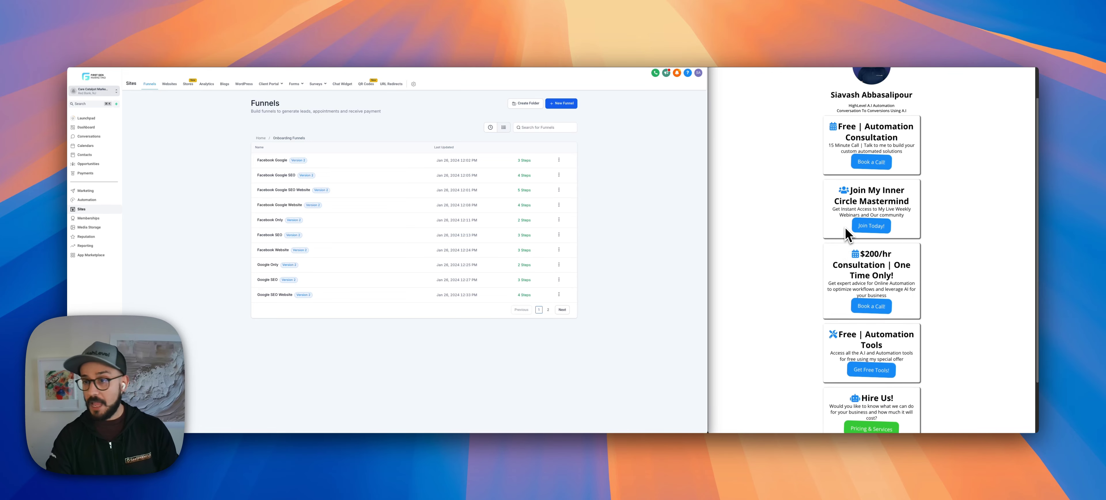